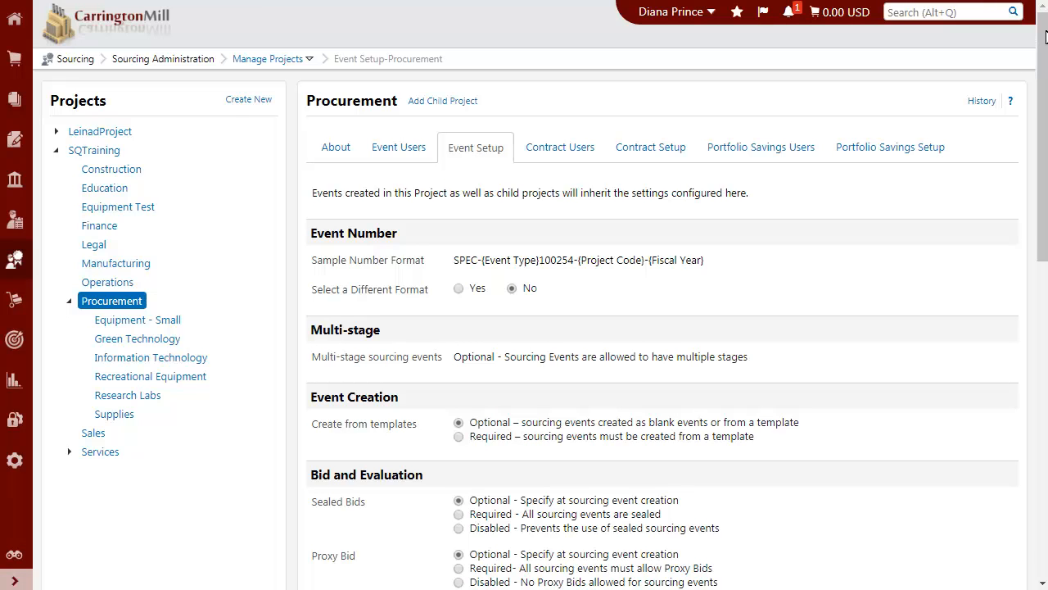
In the event setup, enable Best Value at 65% price and 35% quality, the panel questionnaire, Auto Score and Cost Analysis
left_click_drag(1045, 36, 1025, 196)
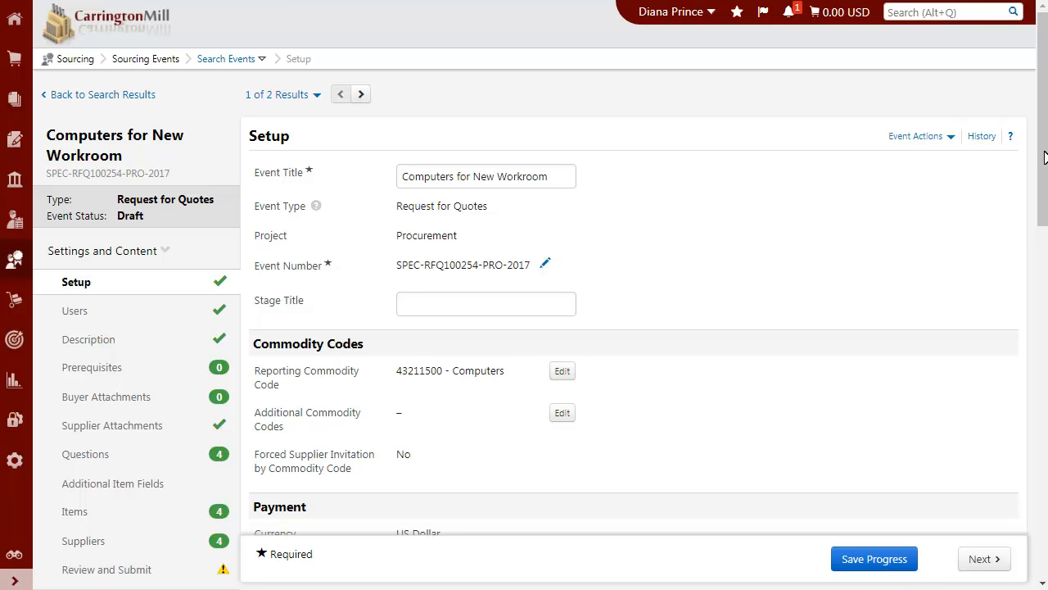
scroll(1045, 155, "down", 7)
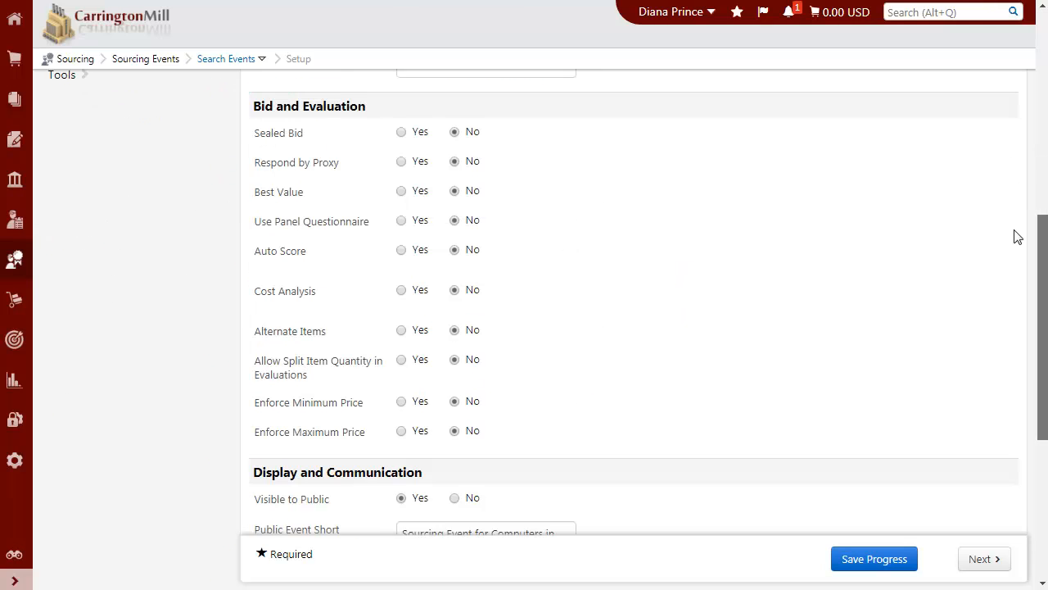
left_click(401, 179)
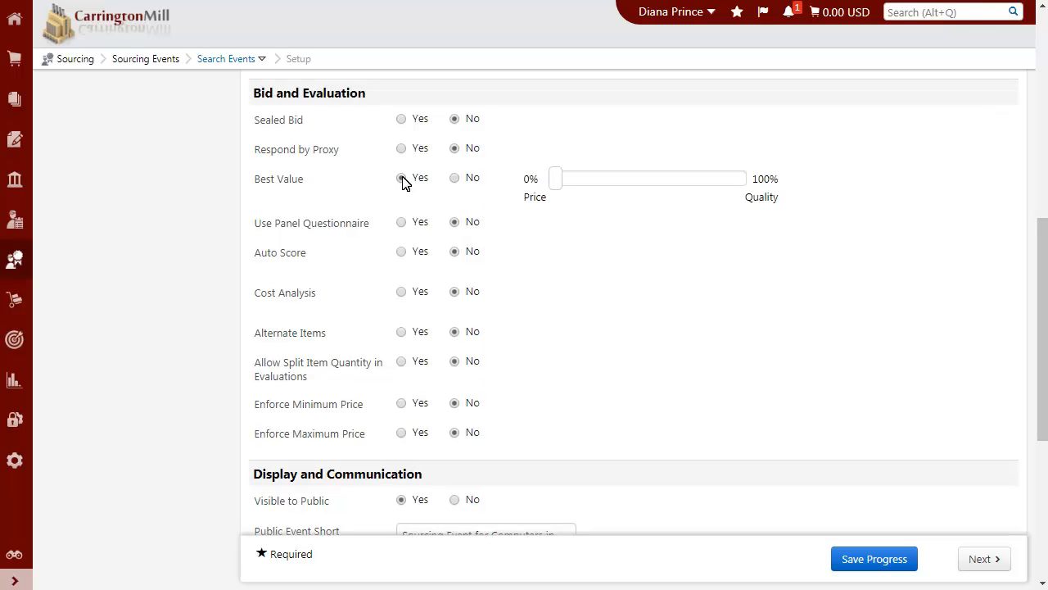
left_click(402, 222)
left_click(401, 254)
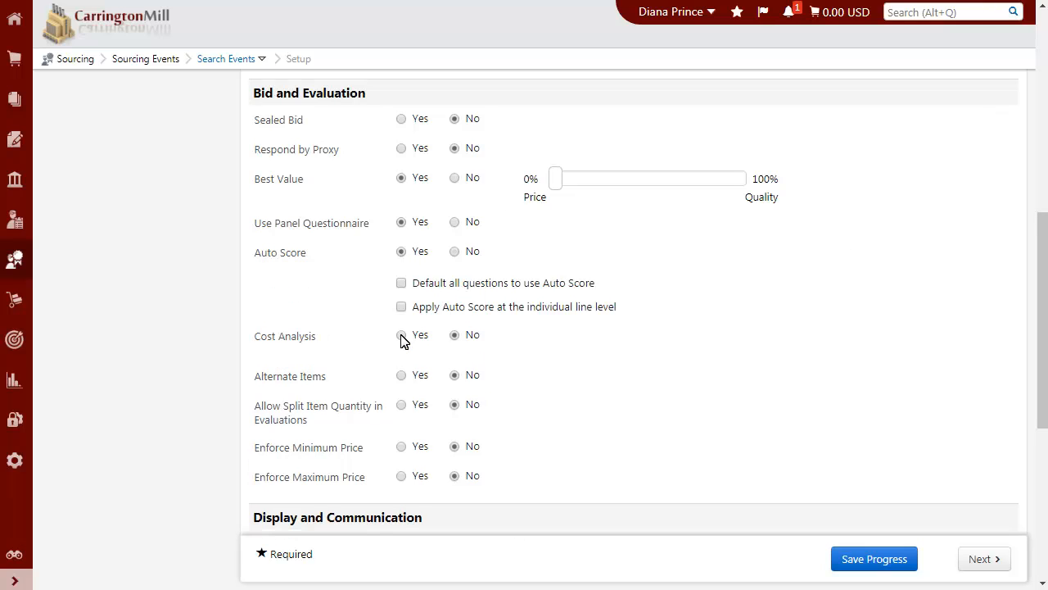
left_click(401, 336)
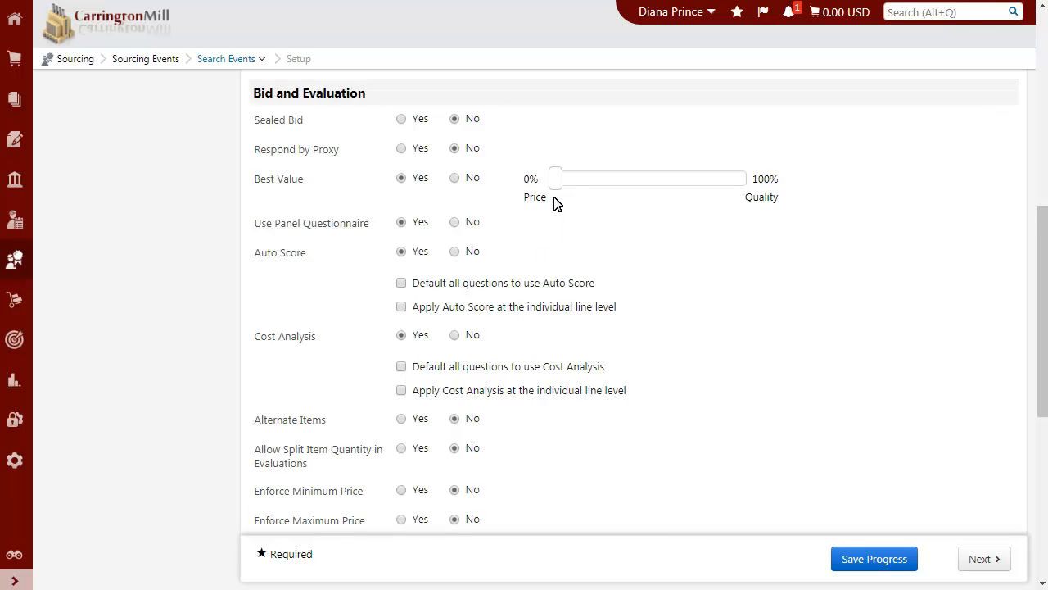
left_click_drag(563, 185, 681, 190)
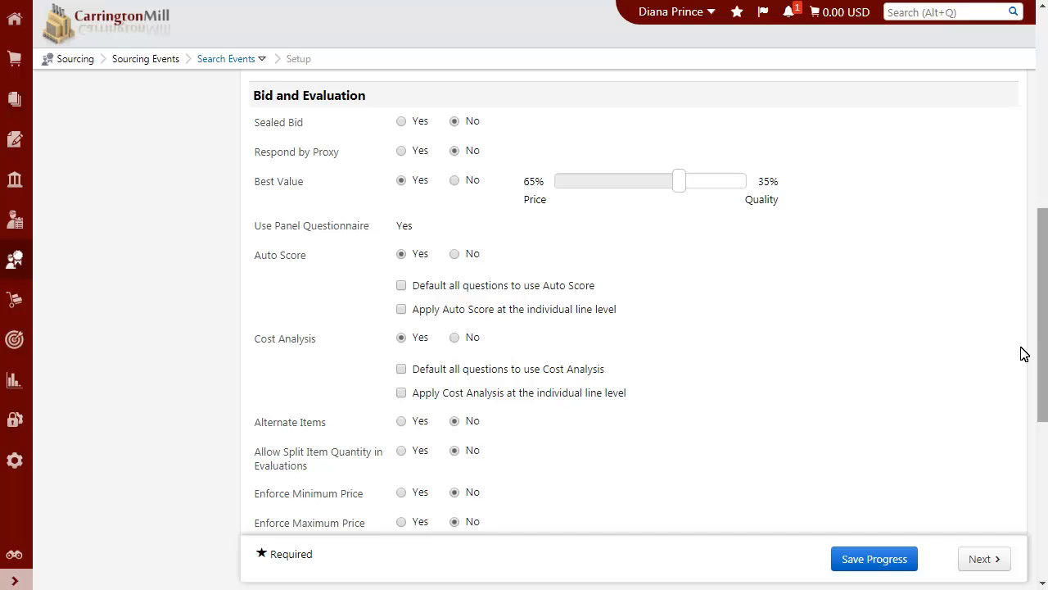
Edit the extended-warranties question and save it with Yes/No auto scores of 25 and -25 and cost adjustments of -250 and 250 USD
left_click_drag(1042, 366, 1030, 55)
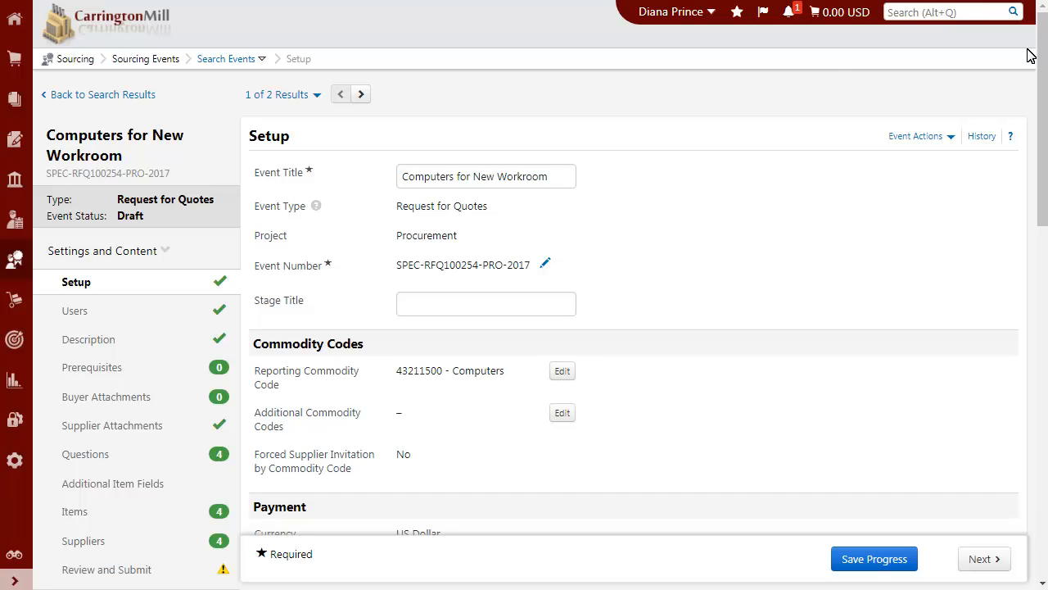
left_click(86, 454)
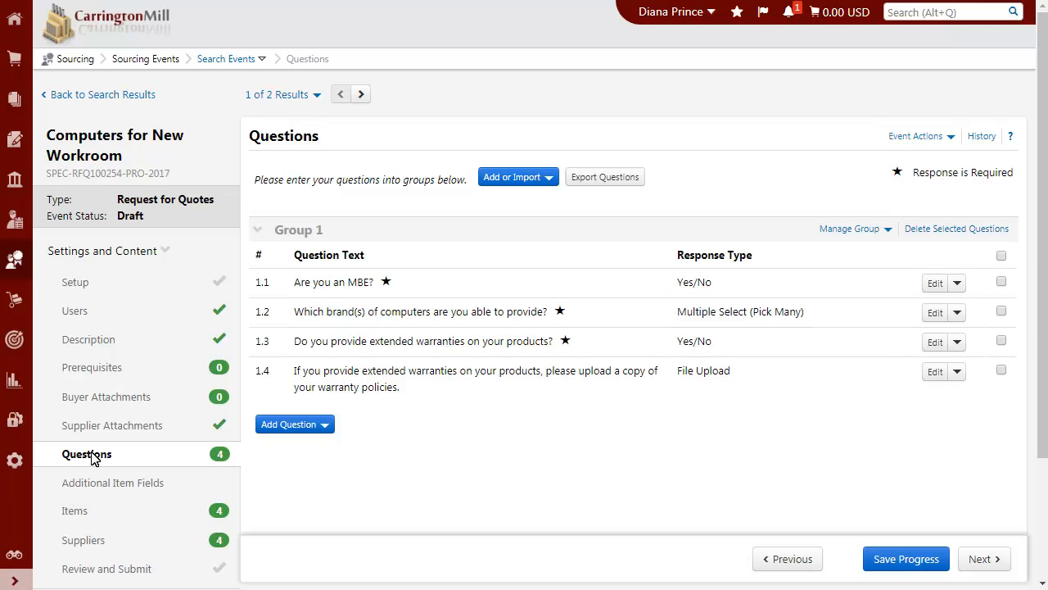
left_click(934, 342)
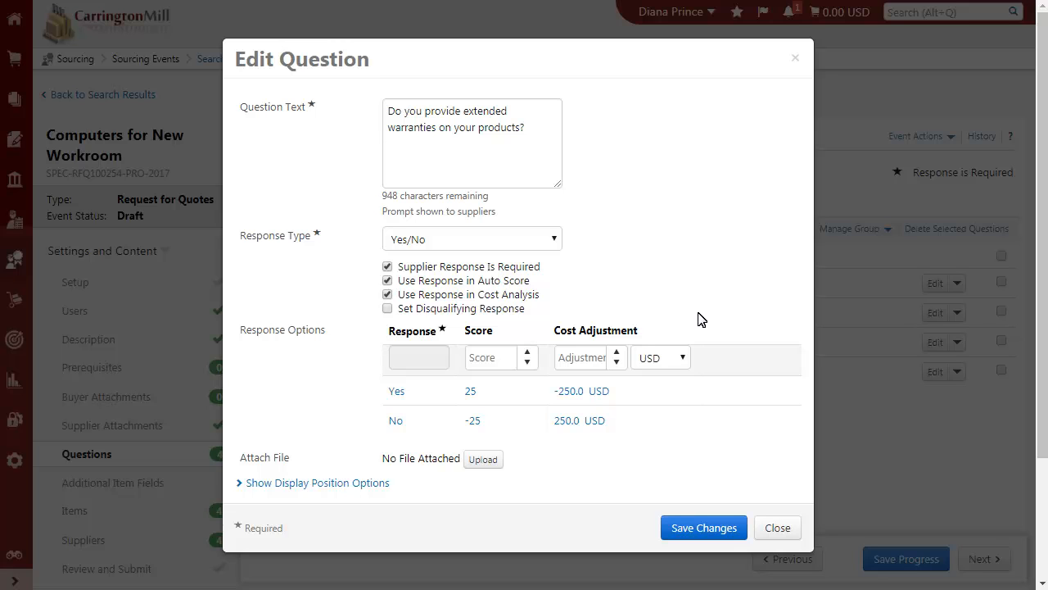
left_click(706, 529)
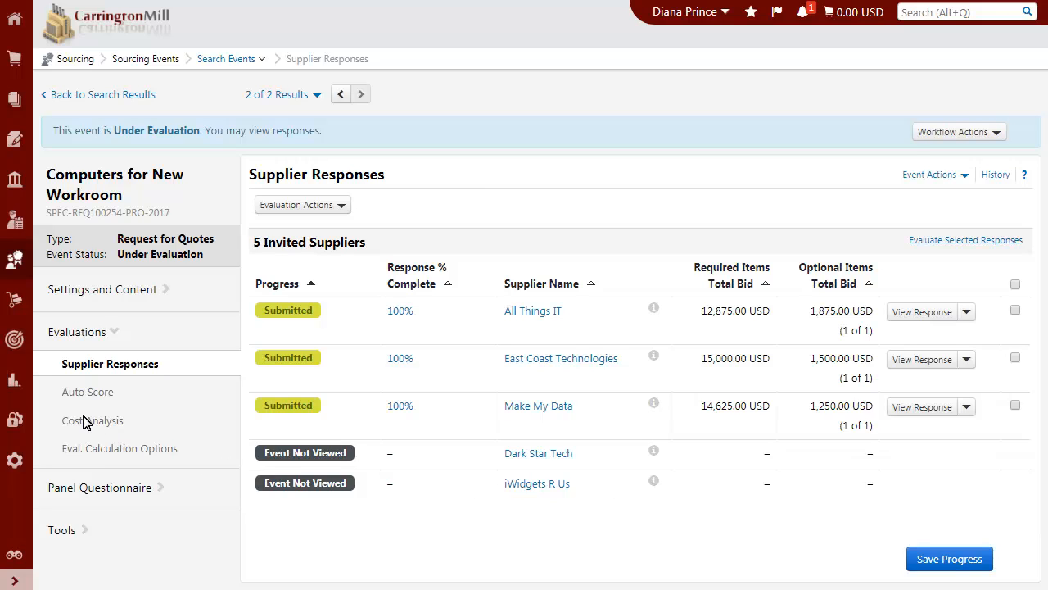
Review the event's Auto Score questions, Cost Analysis questions and evaluation calculation options, and return to the supplier responses
left_click(71, 394)
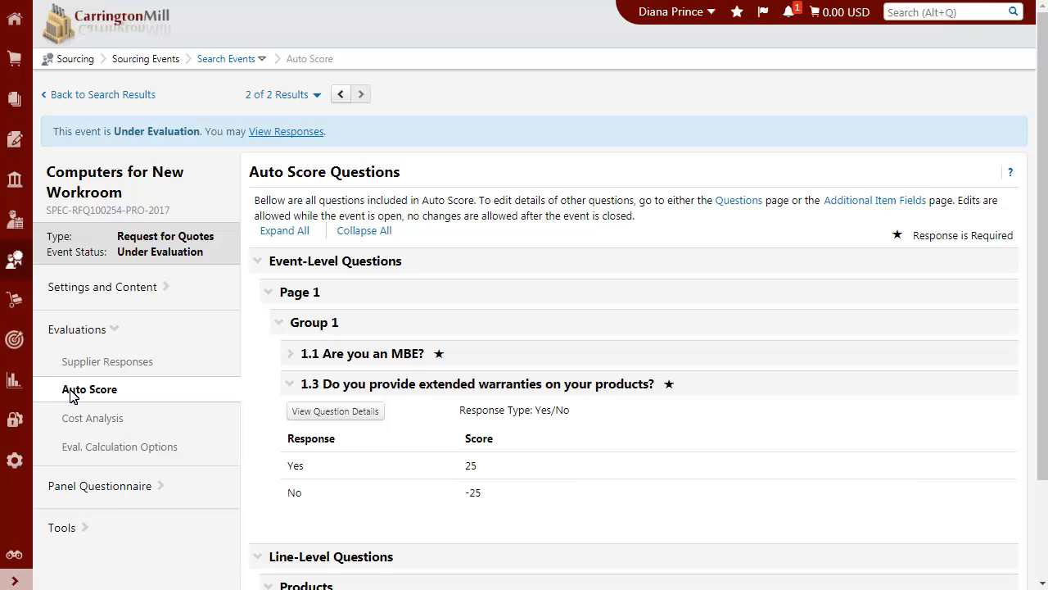
left_click(112, 418)
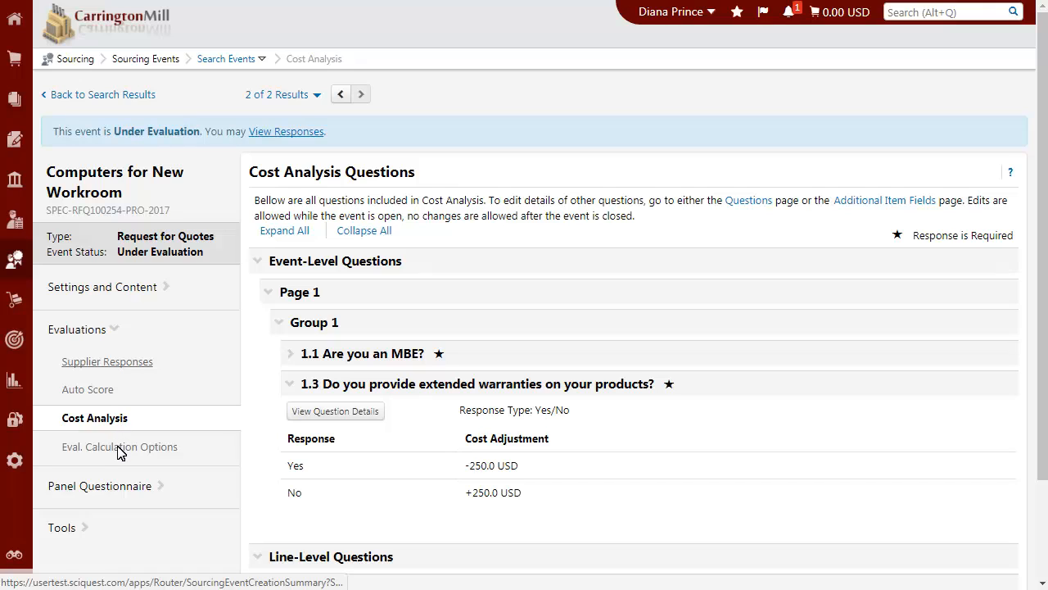
left_click(119, 449)
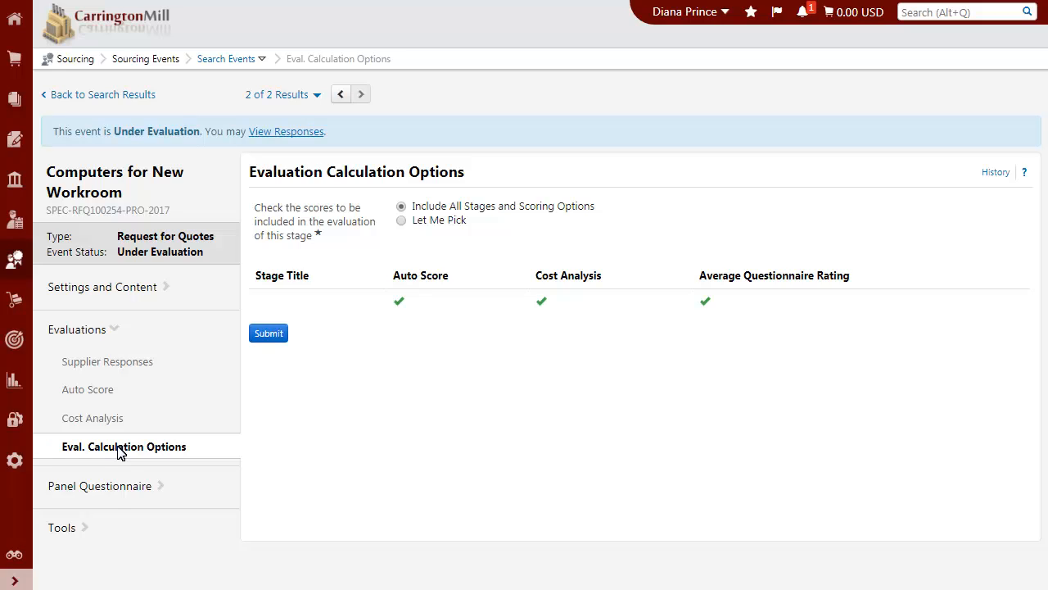
left_click(123, 362)
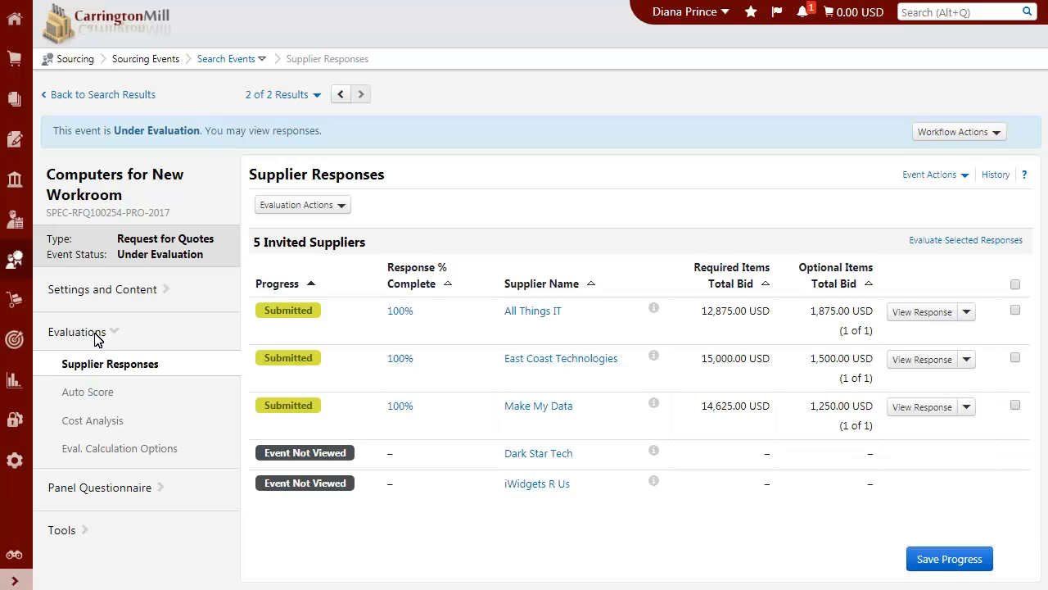
Set up the panel questionnaire with 100 points, points weighting, a 09/13/2017 close date and ratings 1, 3 and 5, and assign two panelists
left_click(95, 334)
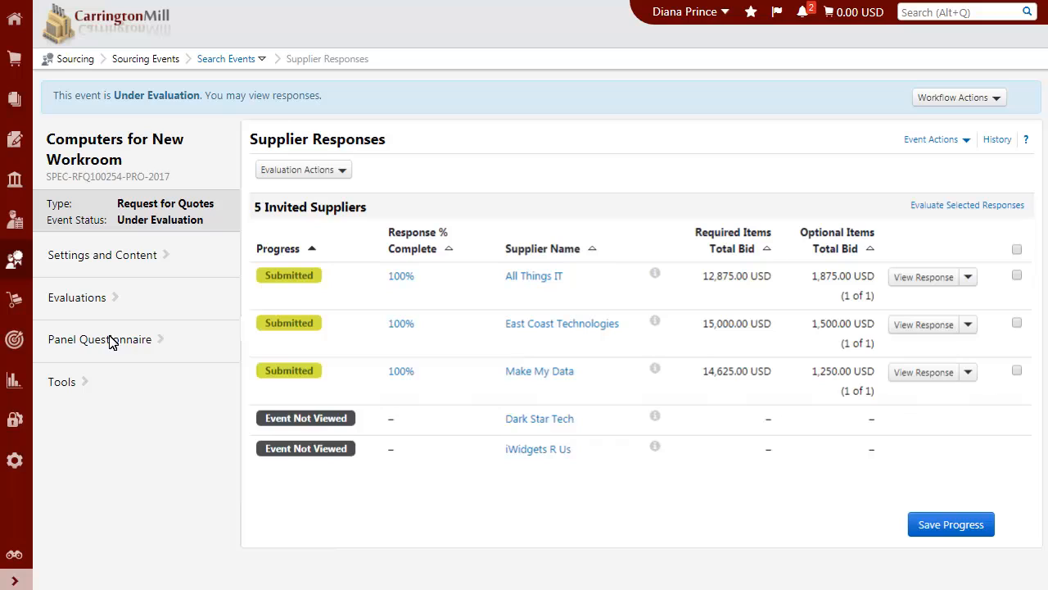
left_click(113, 342)
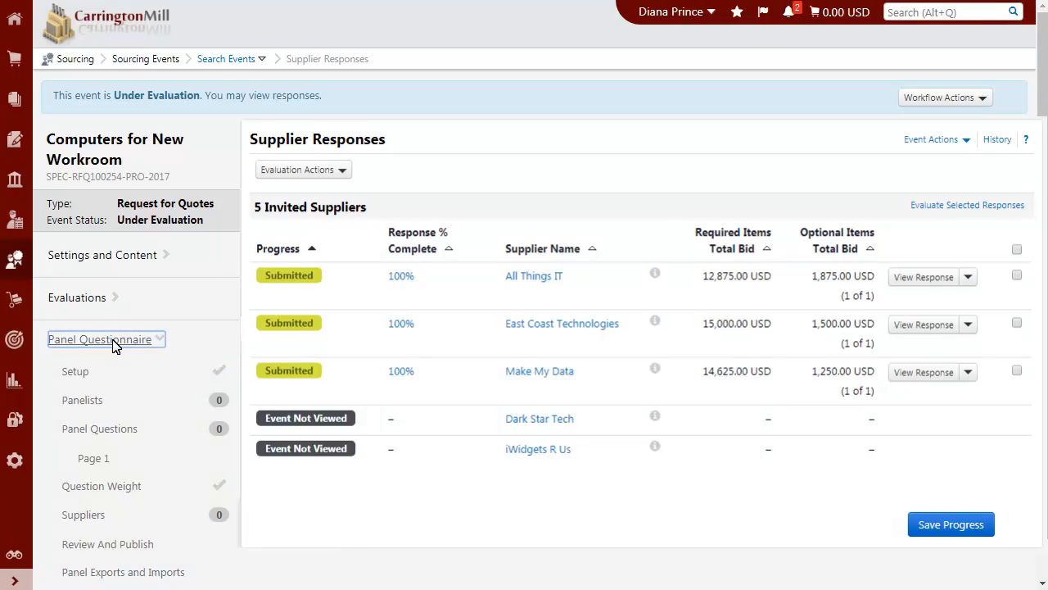
left_click(64, 373)
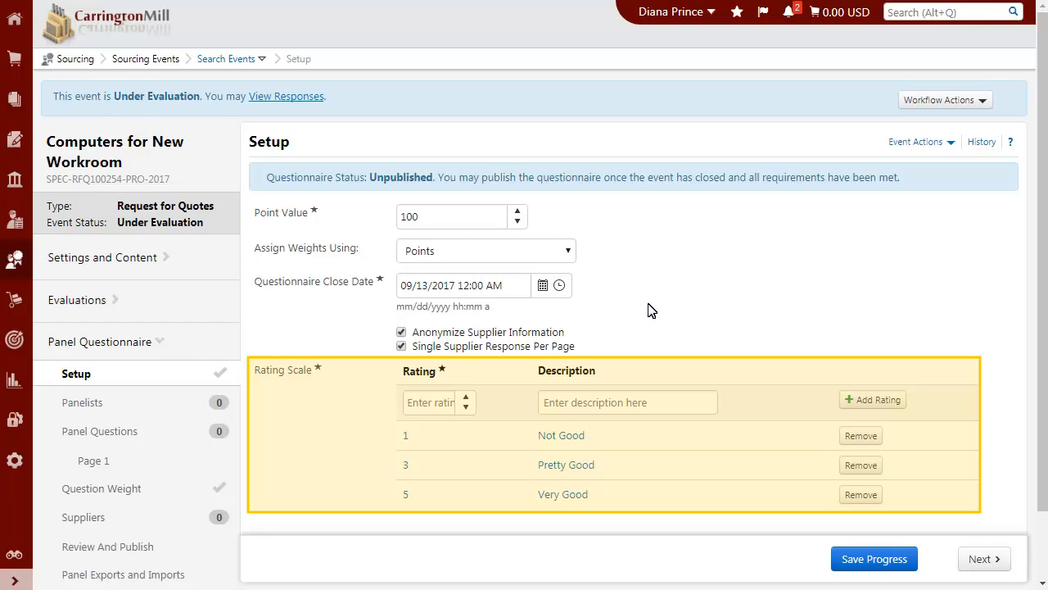
left_click(77, 405)
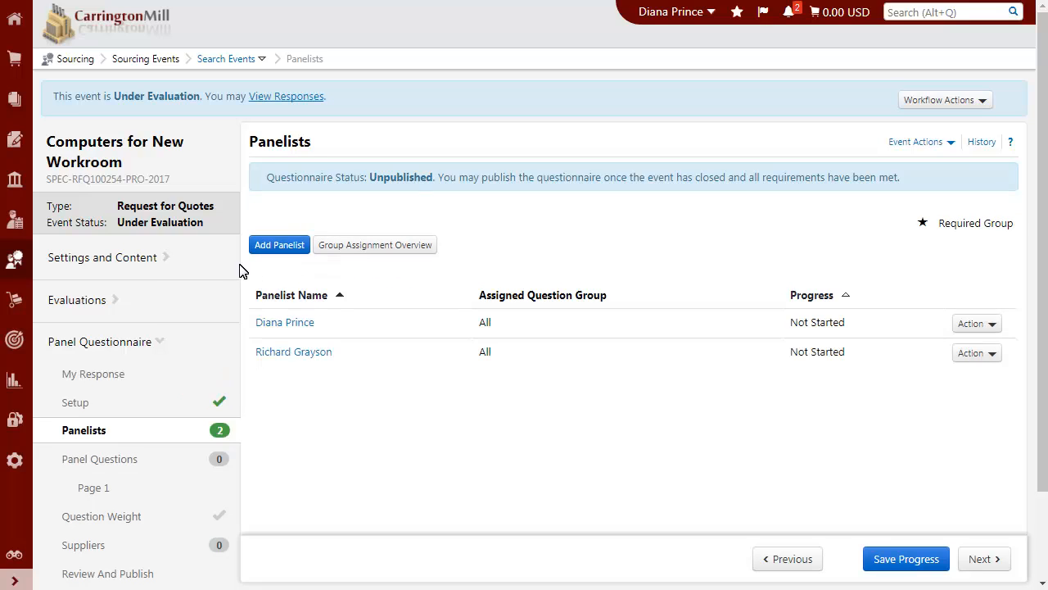
Add the Global library's Supplier Performance question about past vendor experience to Group 1 and weight its page, group and question at 100 points
left_click(90, 460)
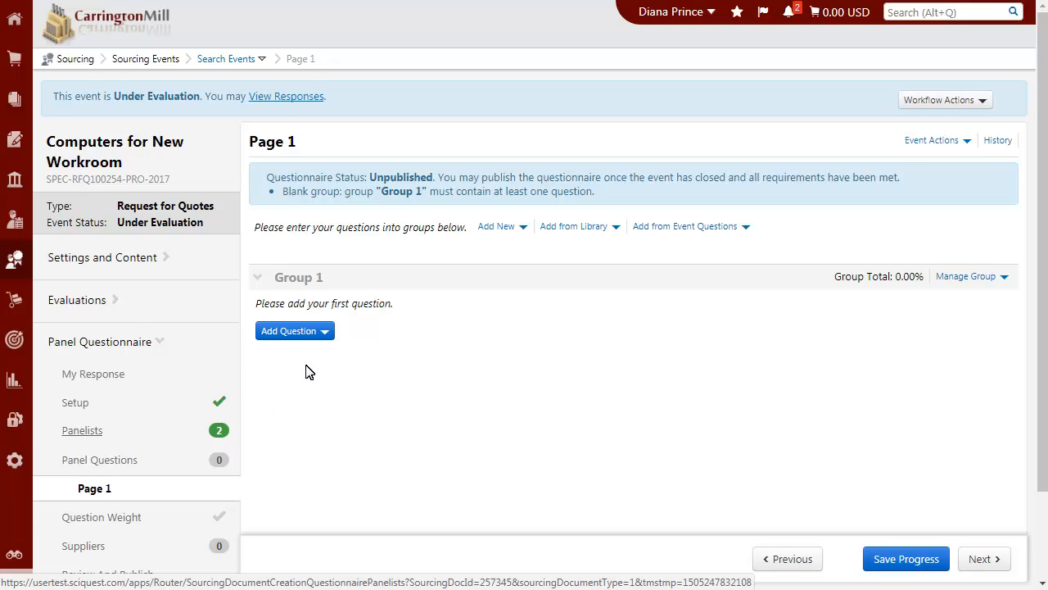
left_click(314, 334)
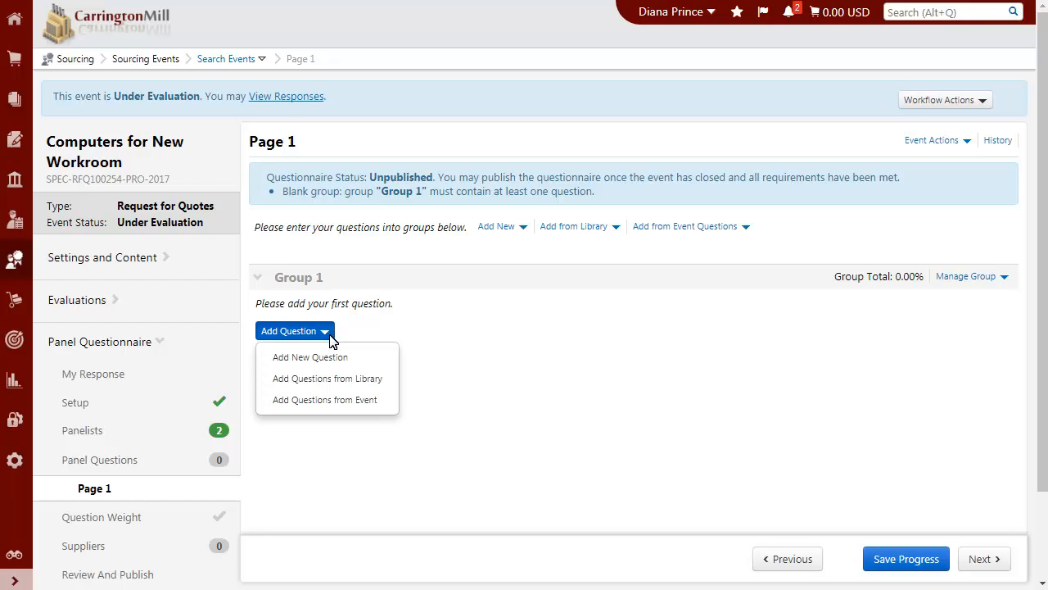
left_click(348, 384)
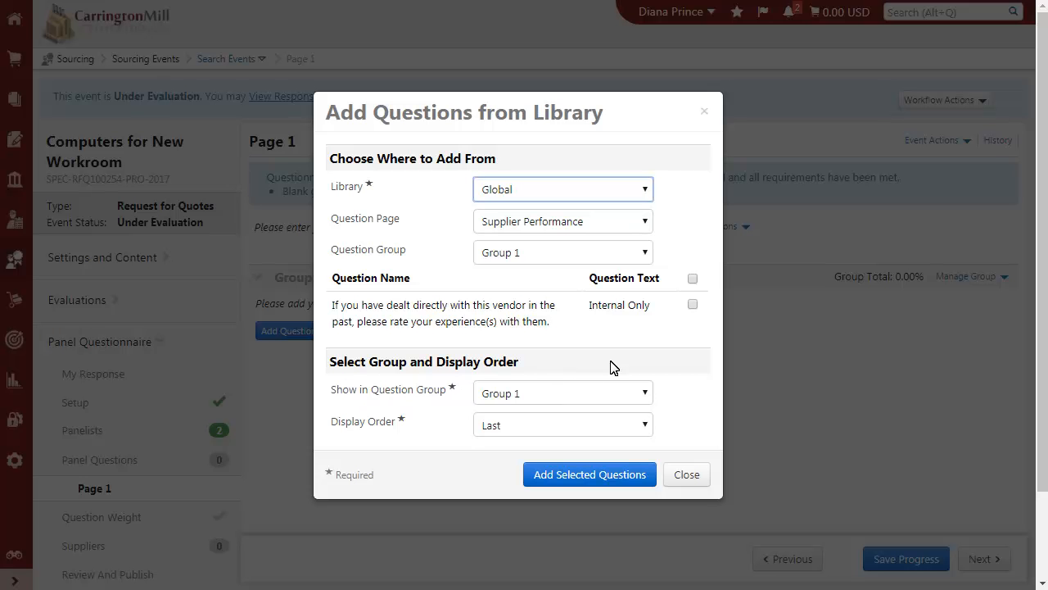
left_click(692, 306)
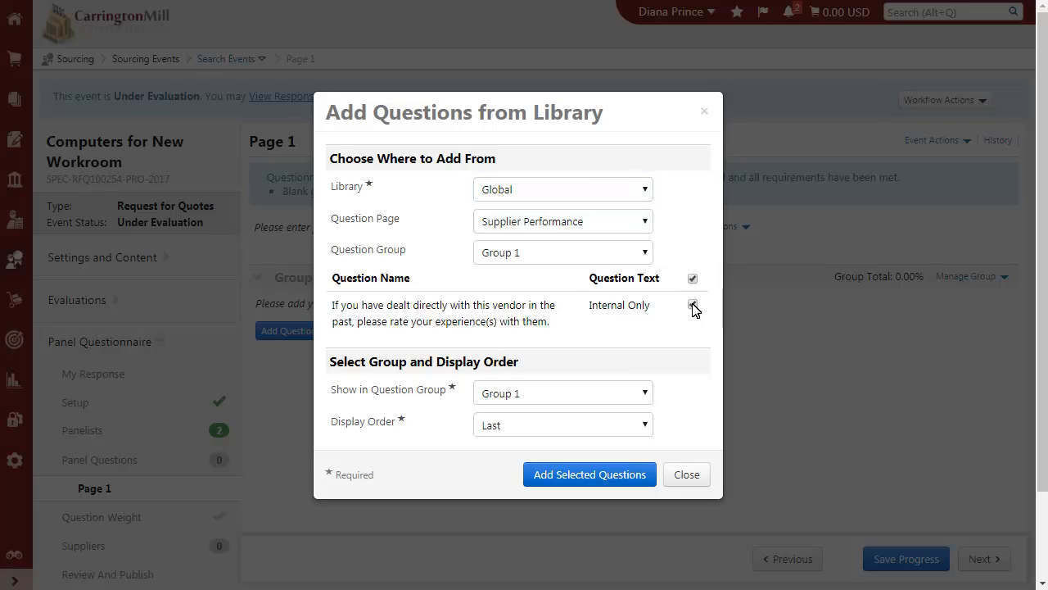
left_click(625, 480)
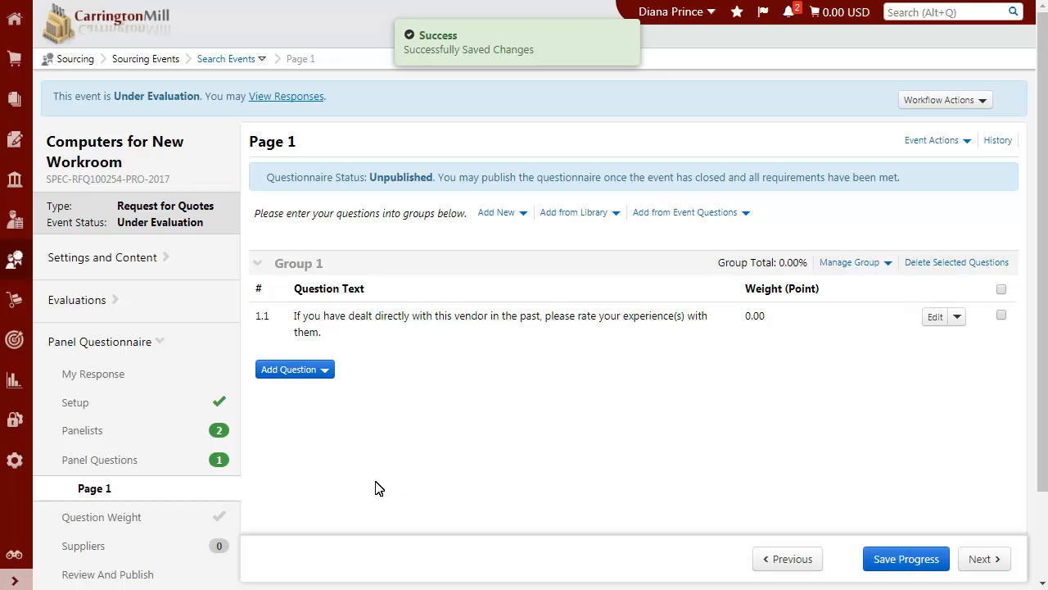
left_click(101, 518)
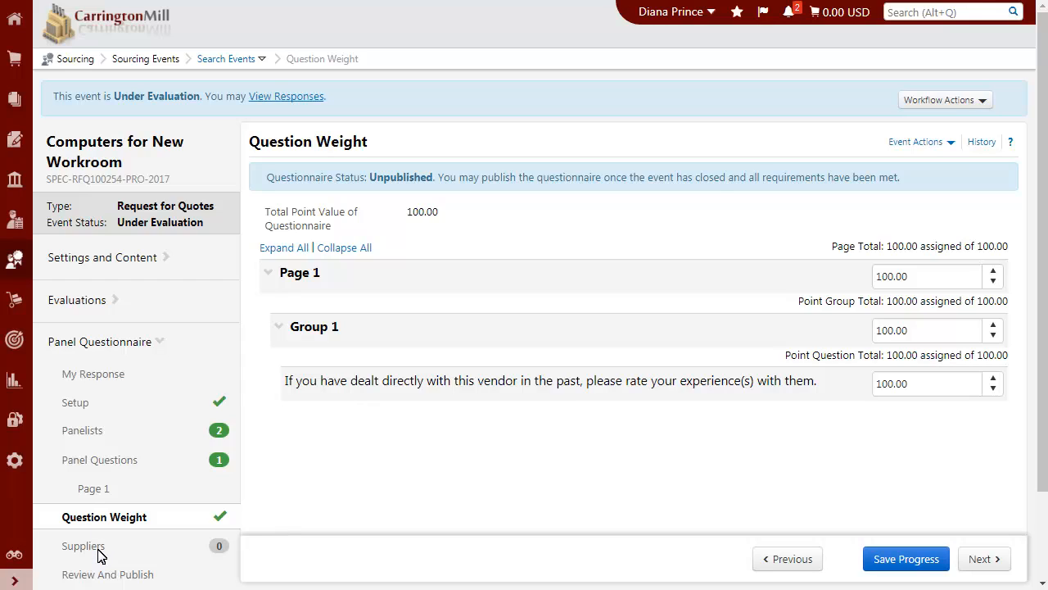
Add All Things IT, East Coast Technologies and Make My Data to the panel questionnaire and publish it
left_click(100, 550)
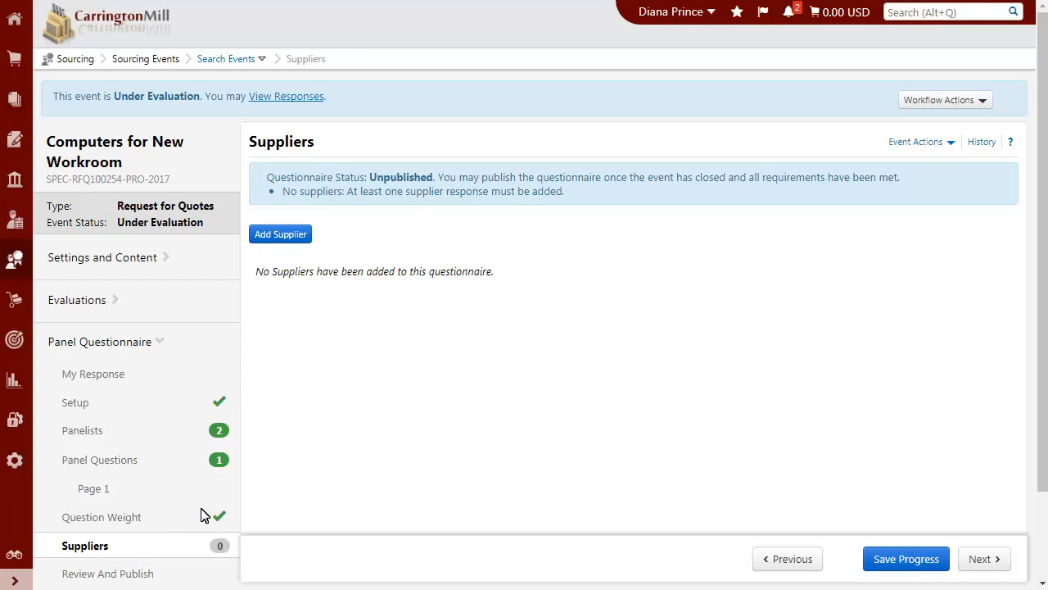
left_click(278, 236)
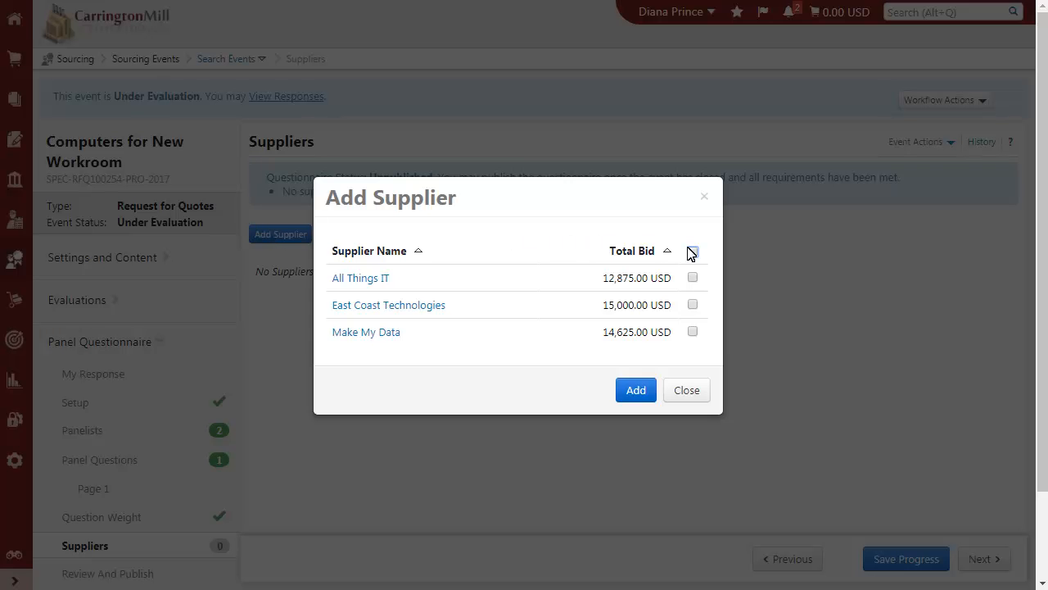
left_click(693, 252)
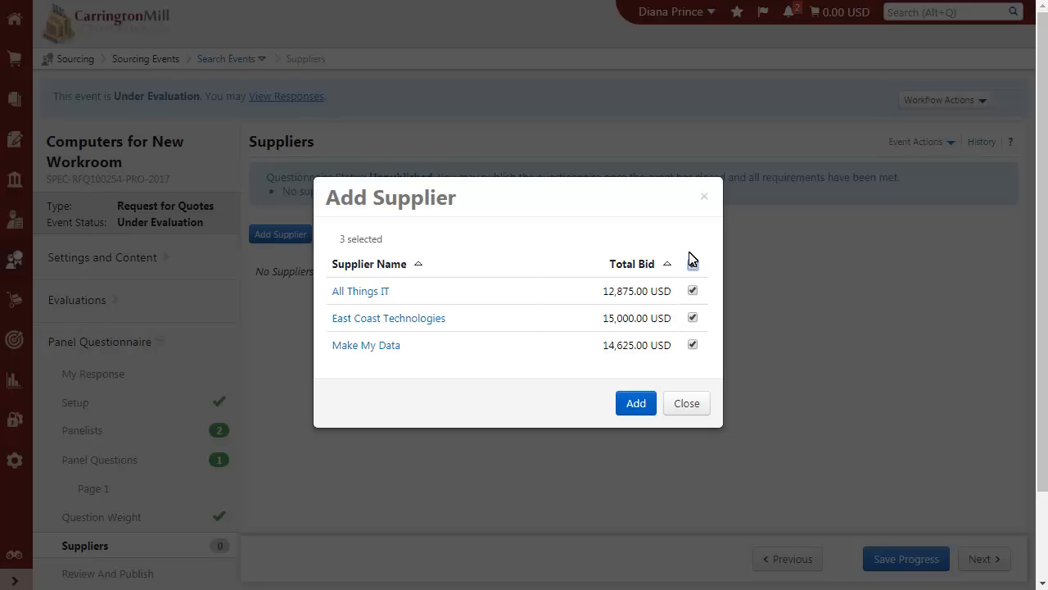
left_click(637, 406)
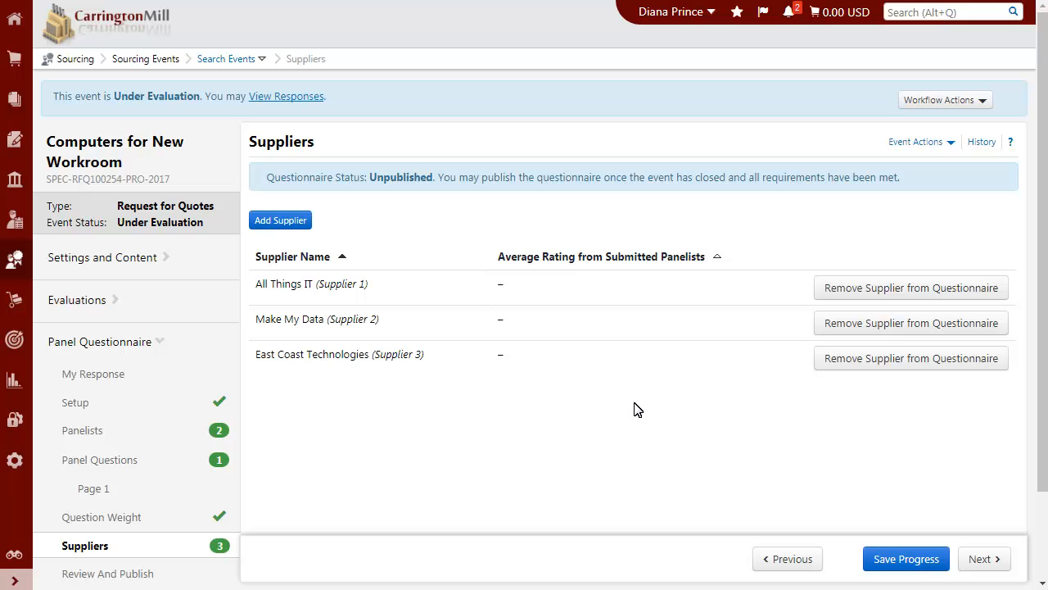
left_click(90, 577)
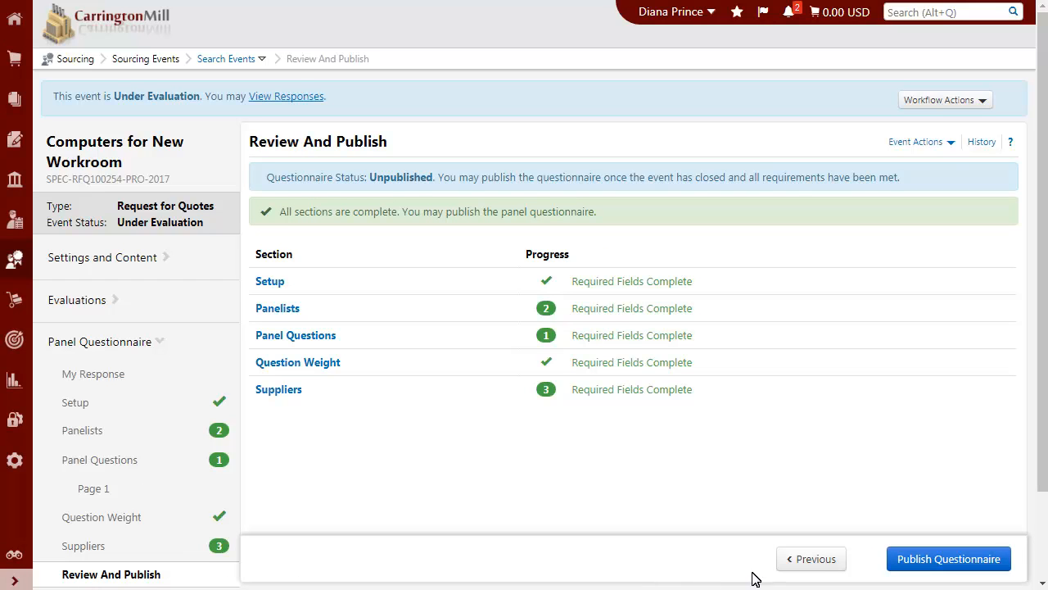
left_click(941, 561)
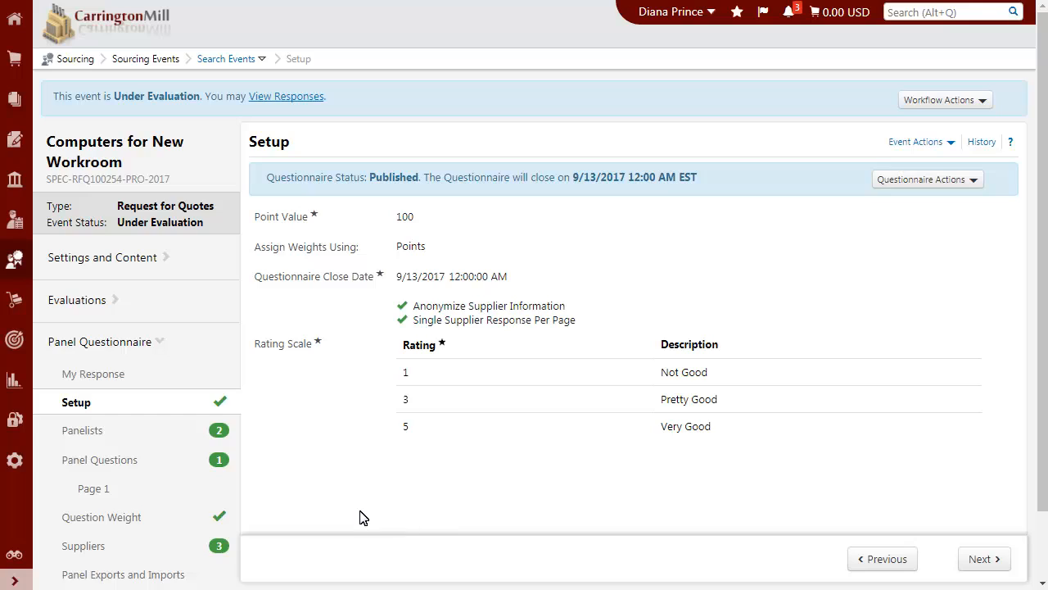
Evaluate all supplier responses together in the award scenario for the Computers for New Workroom event
left_click(78, 304)
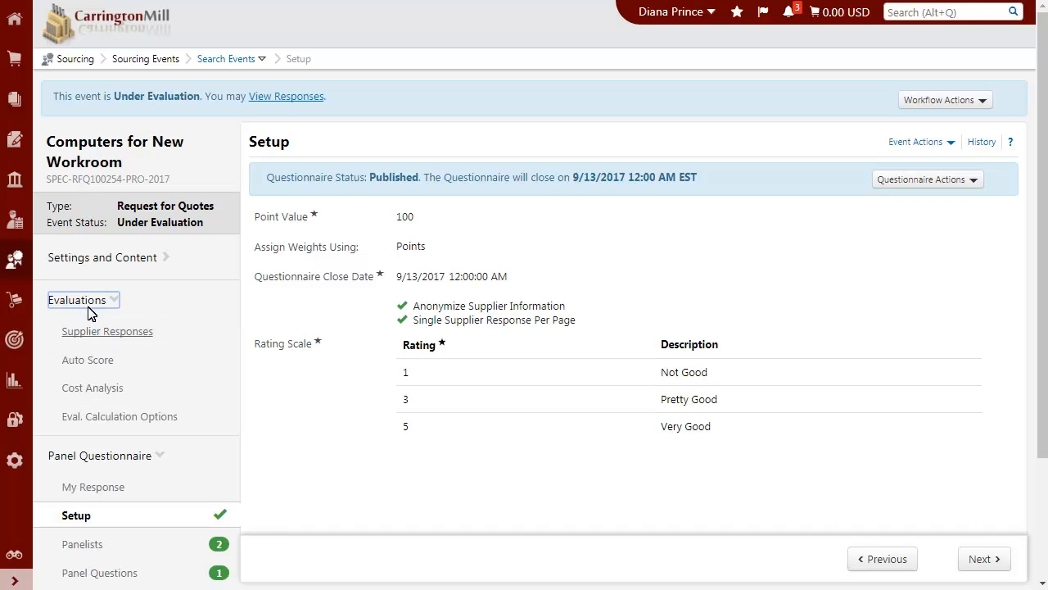
left_click(94, 331)
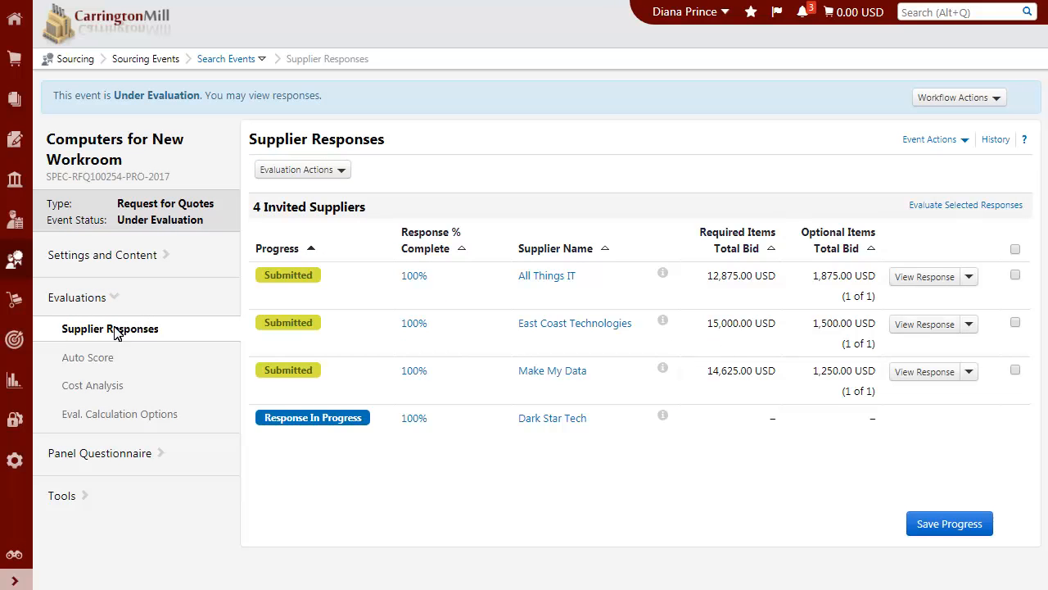
left_click(342, 170)
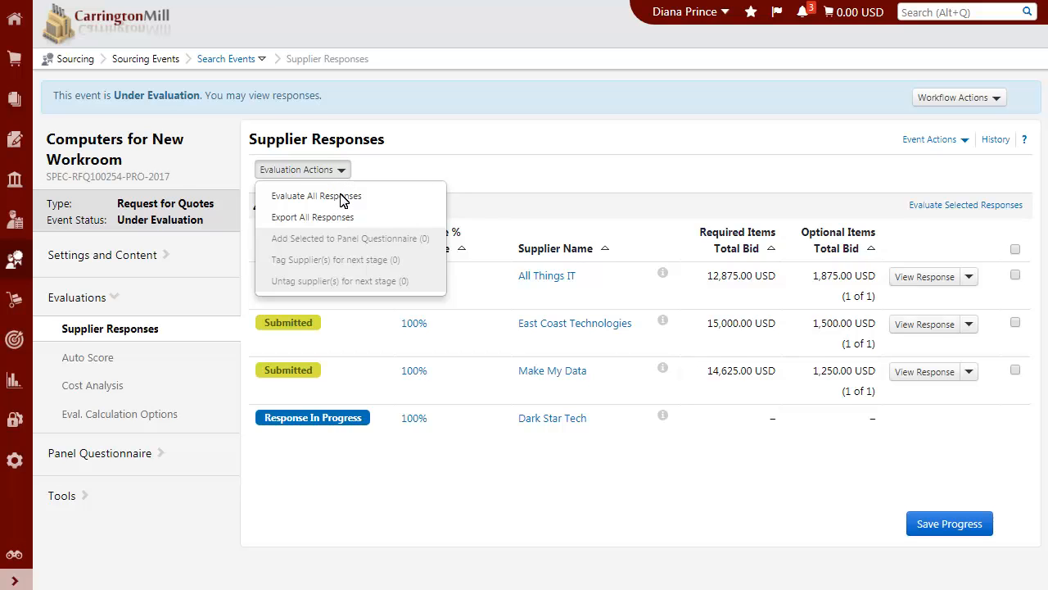
left_click(342, 197)
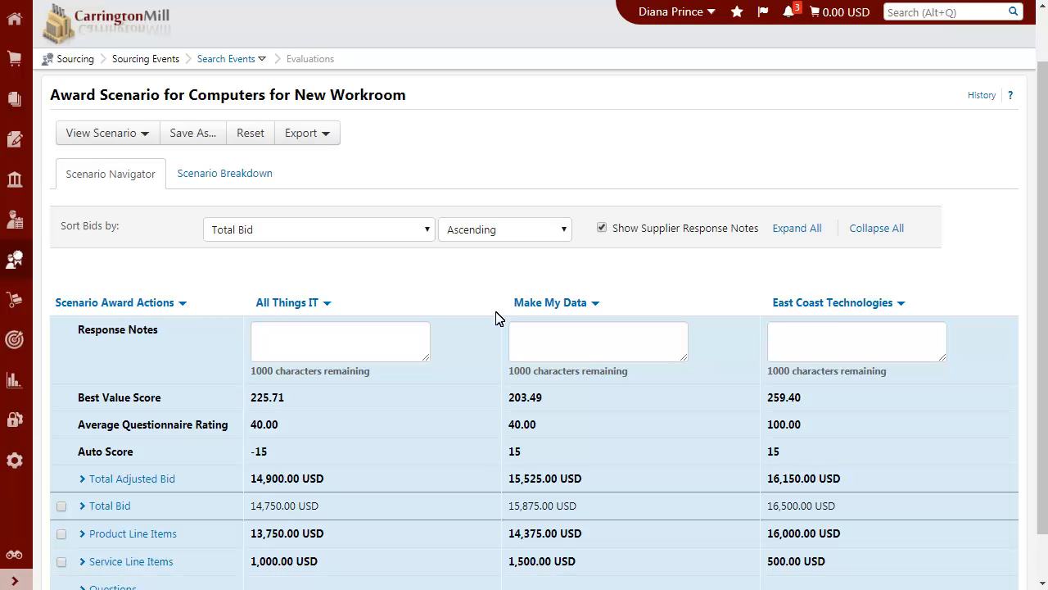